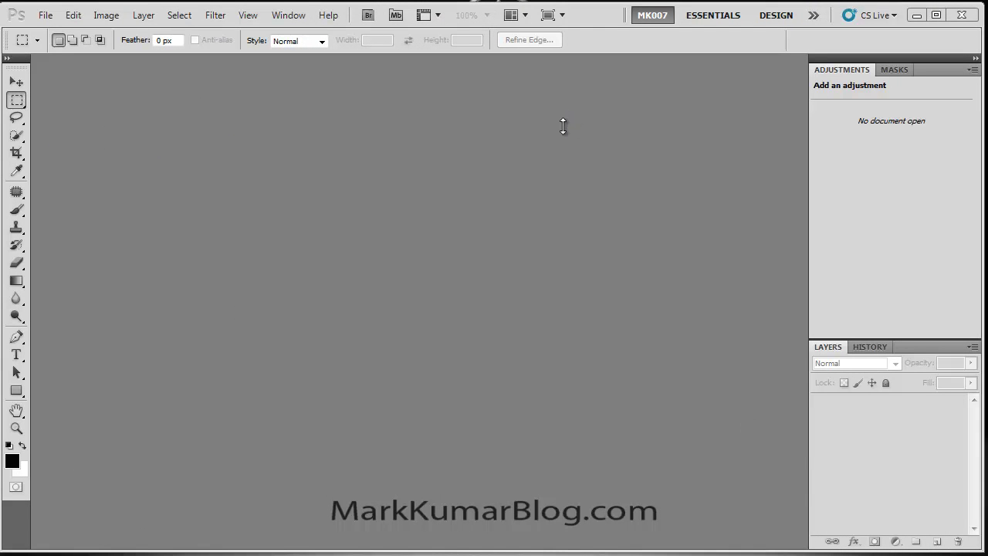
Step: Open the portrait IMG_2582 from the 01_Images folder in Photoshop and collapse the Adjustments panel
drag(987, 397, 661, 307)
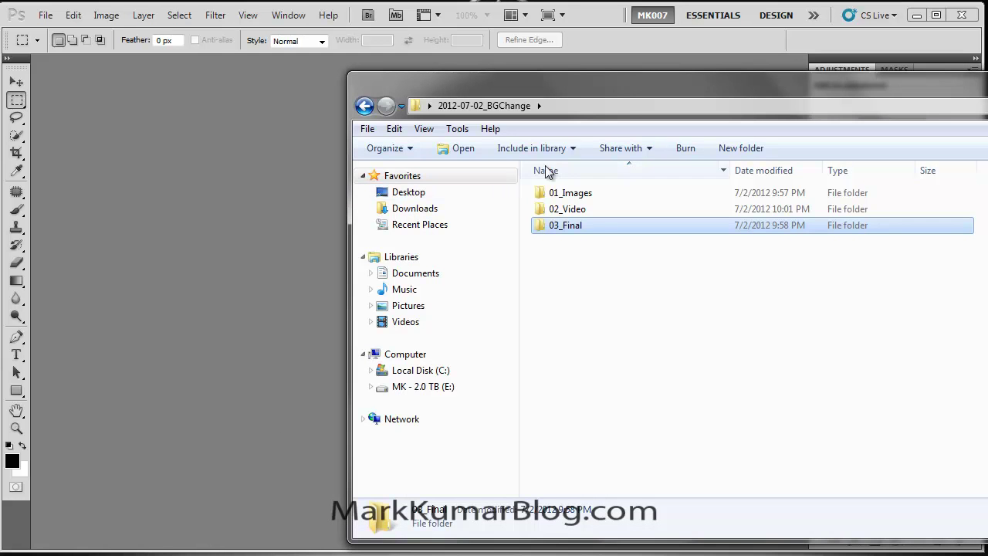
double_click(577, 194)
click(681, 210)
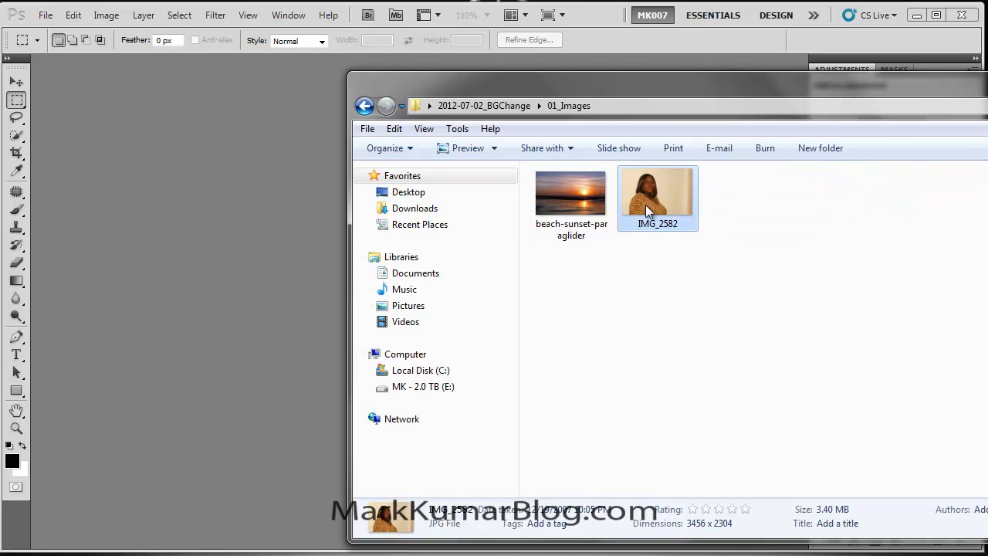
drag(198, 219, 162, 216)
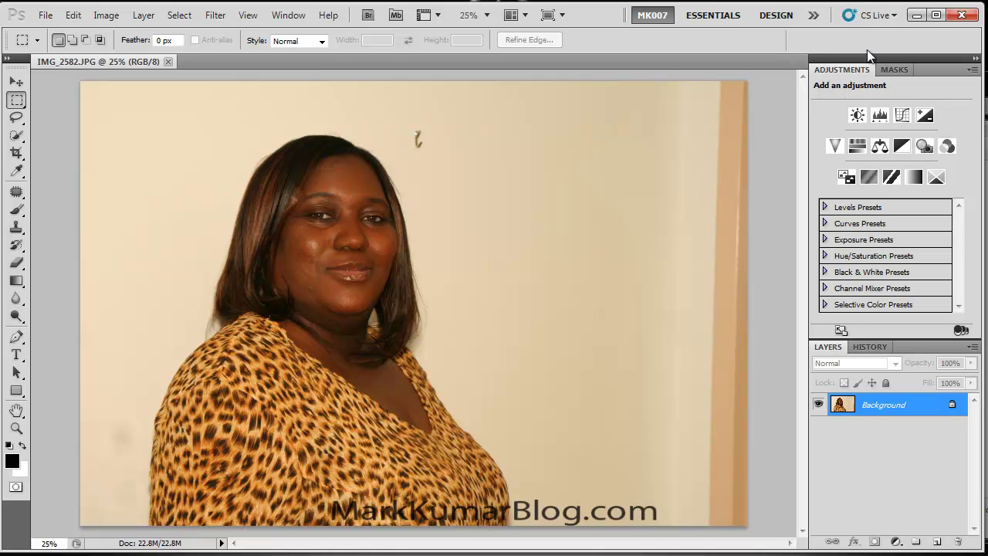
double_click(940, 70)
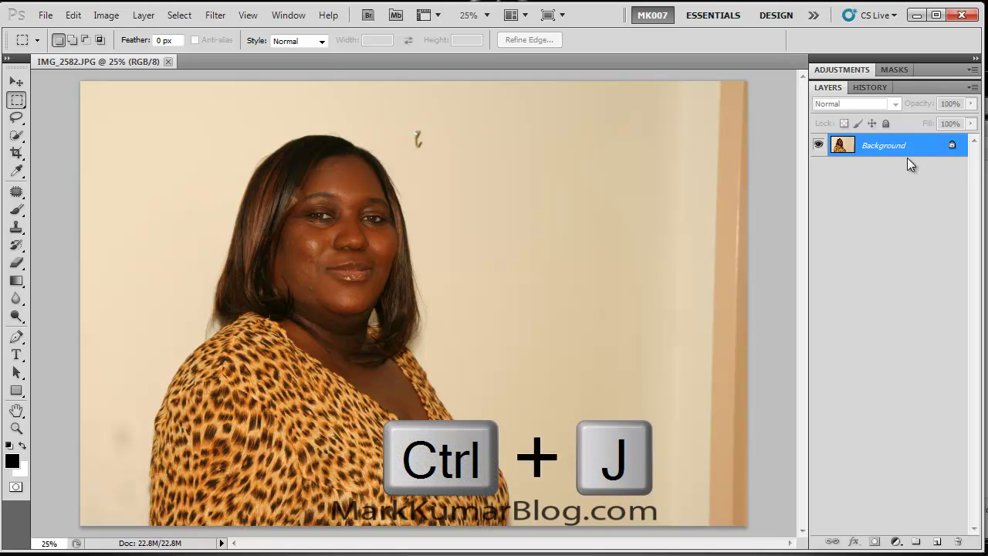
Step: Duplicate the Background layer and add a black, hide-all layer mask to the copy
key(ctrl+j)
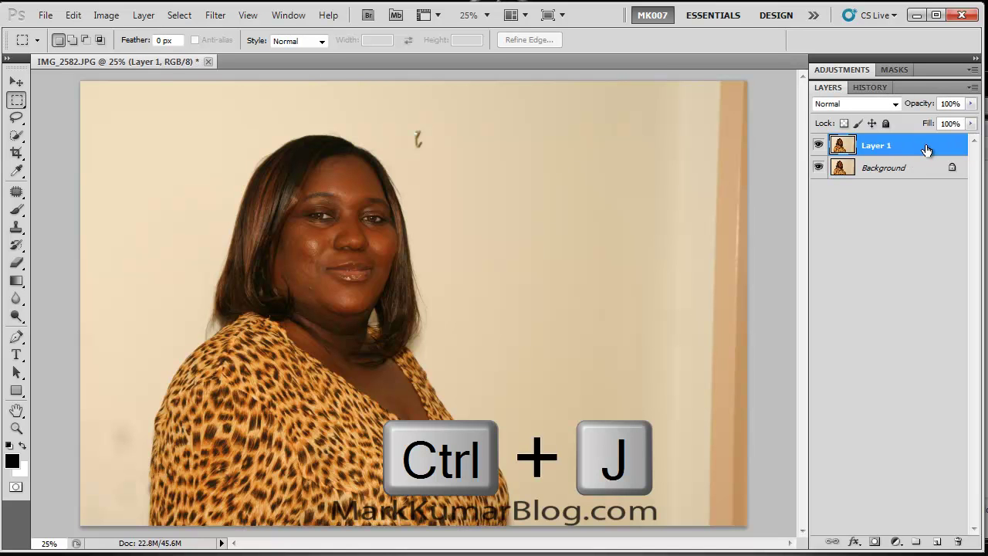
click(959, 542)
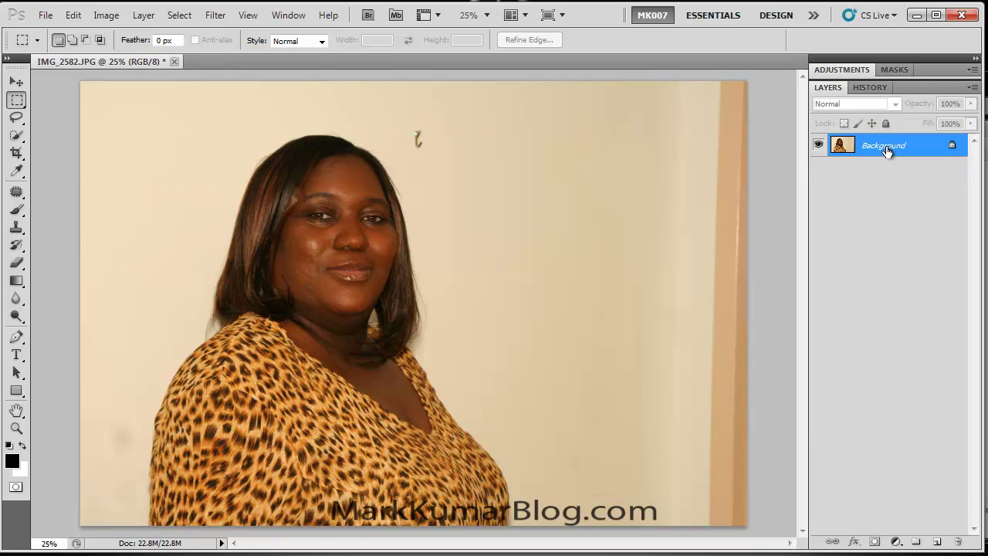
drag(886, 151, 935, 544)
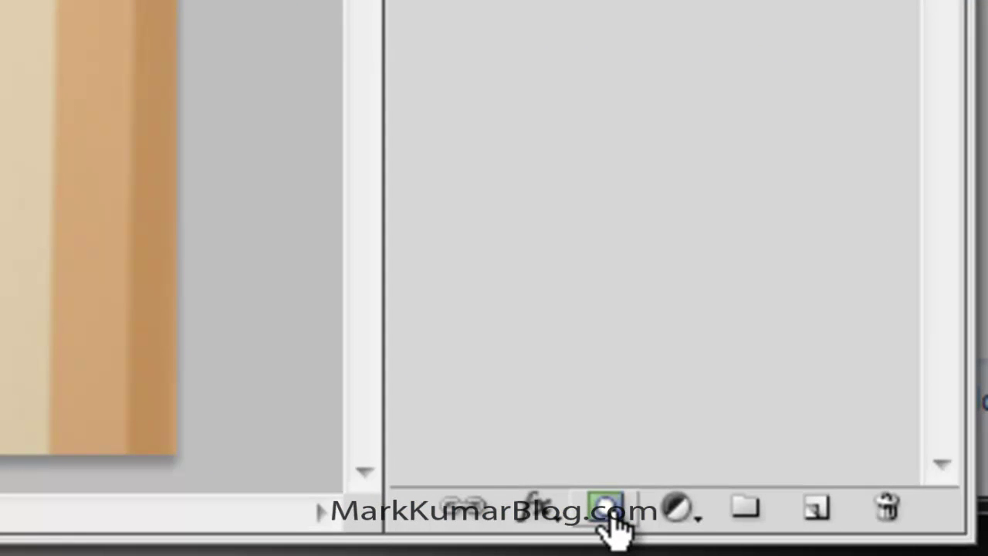
key(alt)
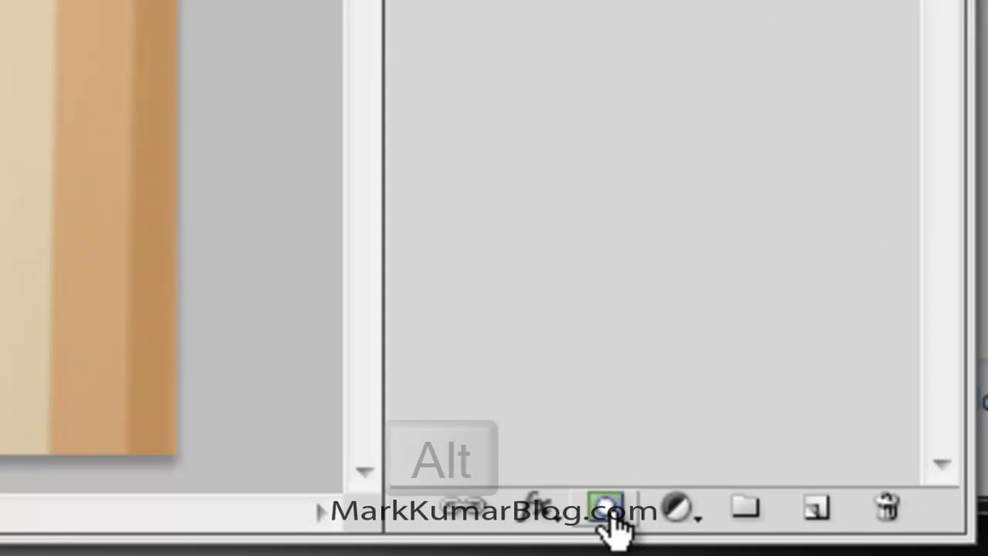
alt+click(615, 515)
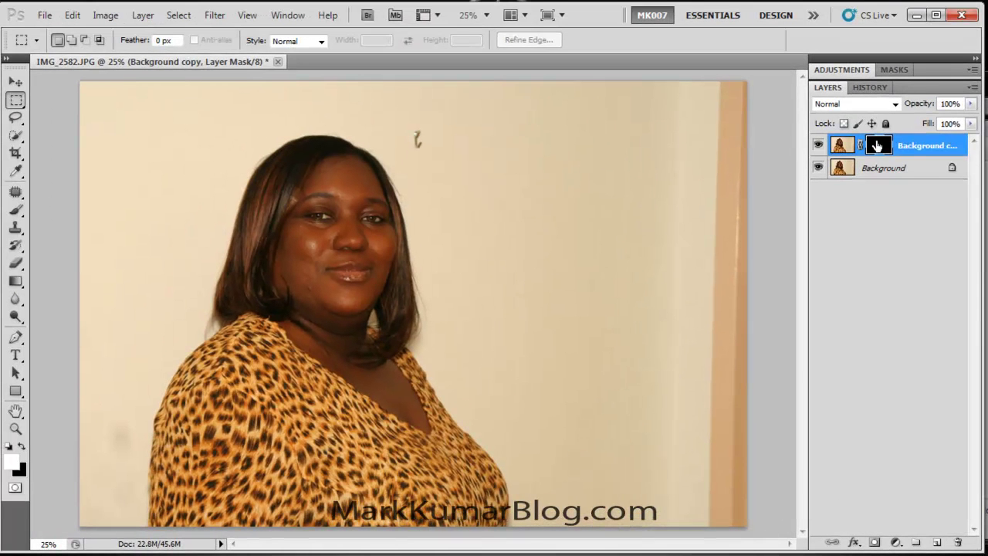
Step: Hide the original Background layer and make the Background copy's layer mask active
click(877, 171)
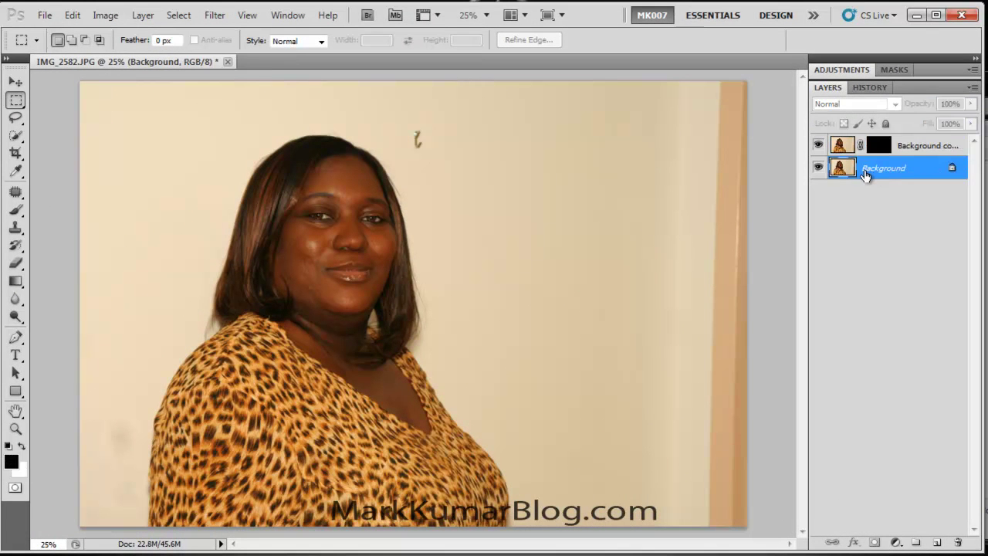
click(818, 168)
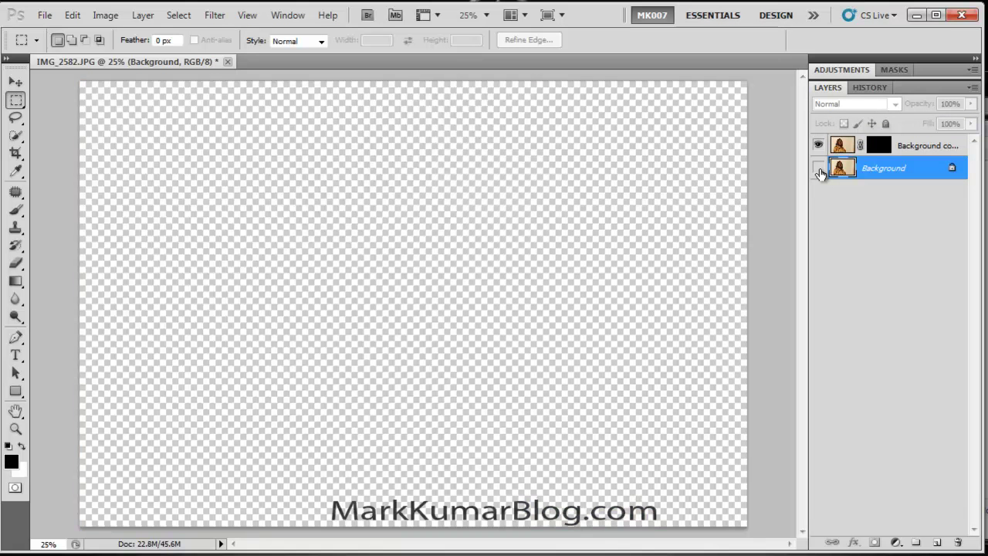
click(918, 150)
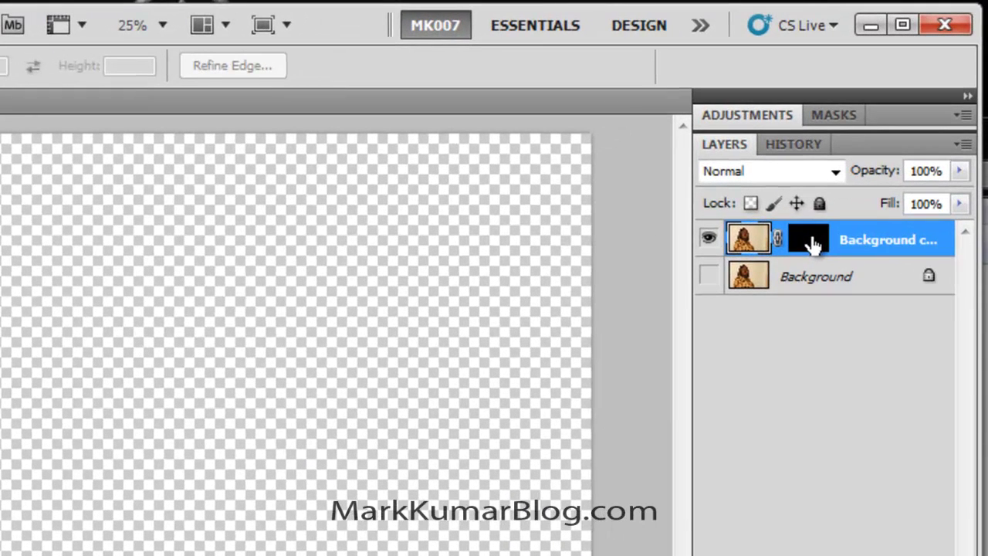
click(883, 148)
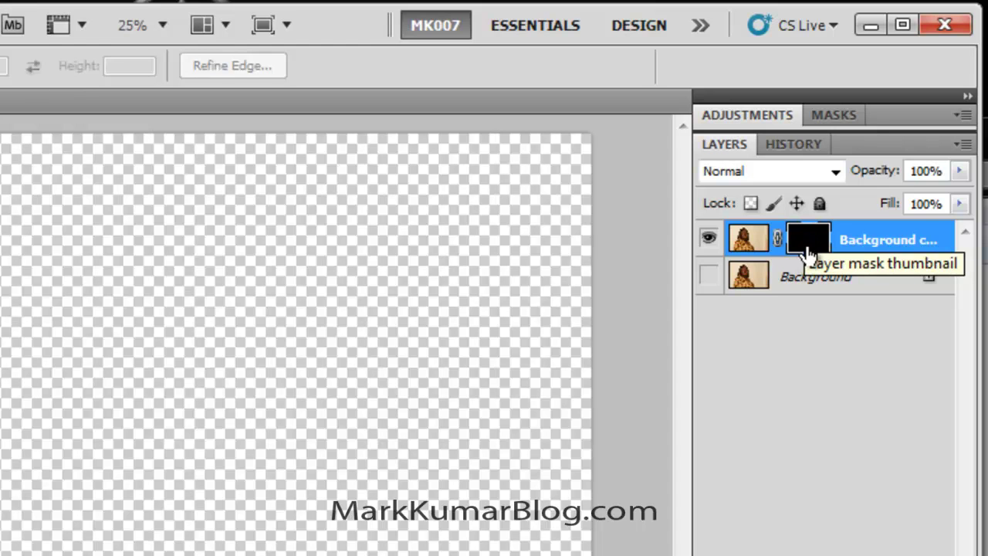
Step: Choose the Brush tool and set its opacity to 100%
key(b)
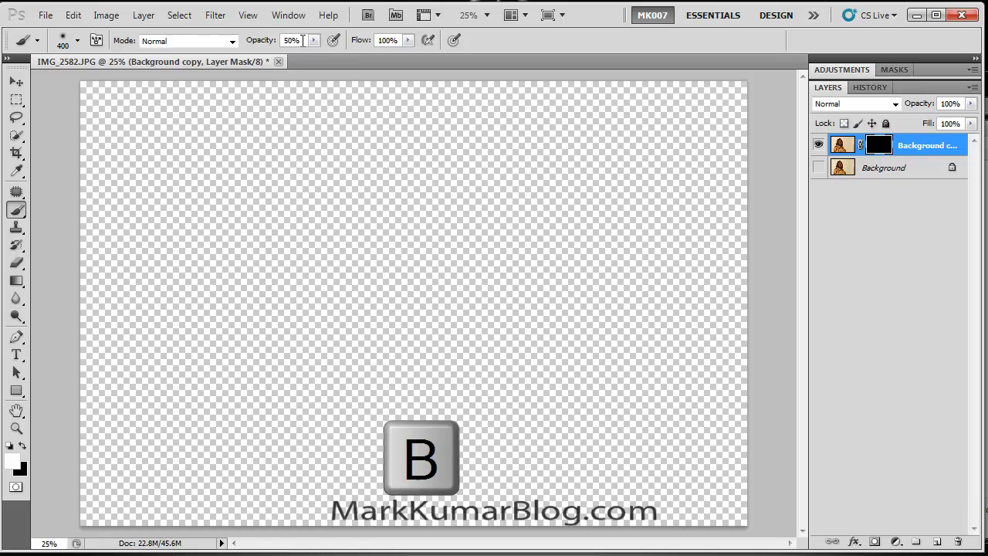
click(294, 40)
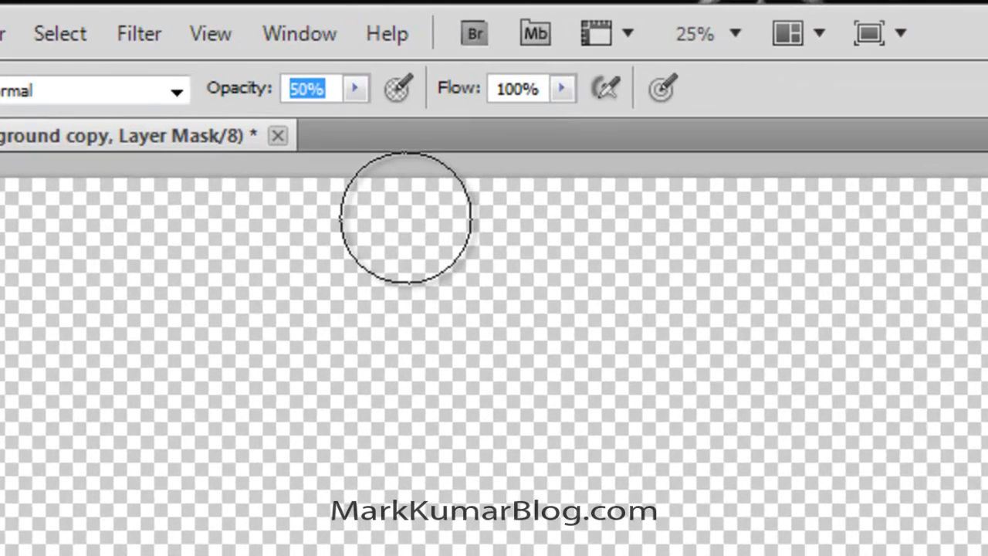
text(100)
key(Return)
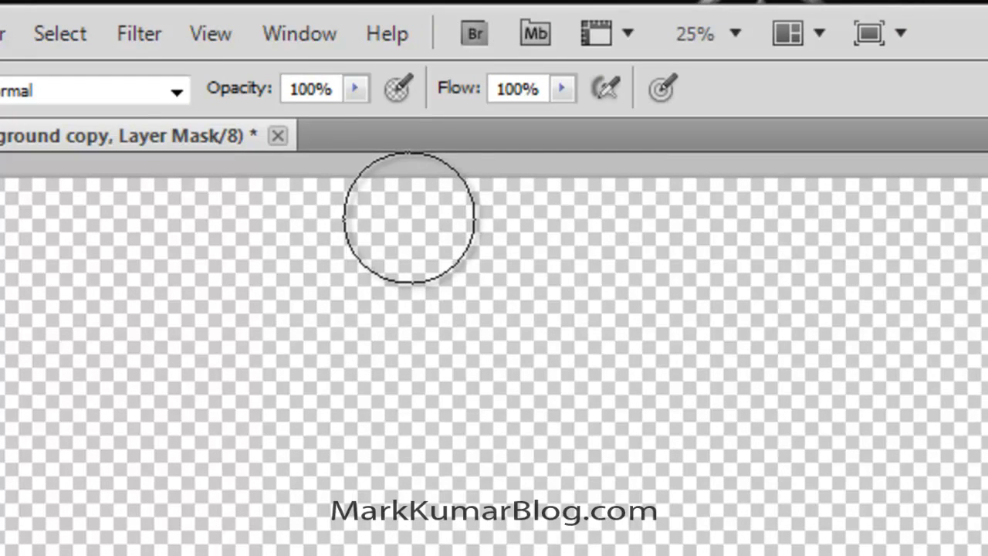
Step: Try a brush opacity of 50% and return it to 100%
drag(333, 91, 162, 25)
text(50)
key(Return)
click(355, 89)
drag(351, 124, 471, 126)
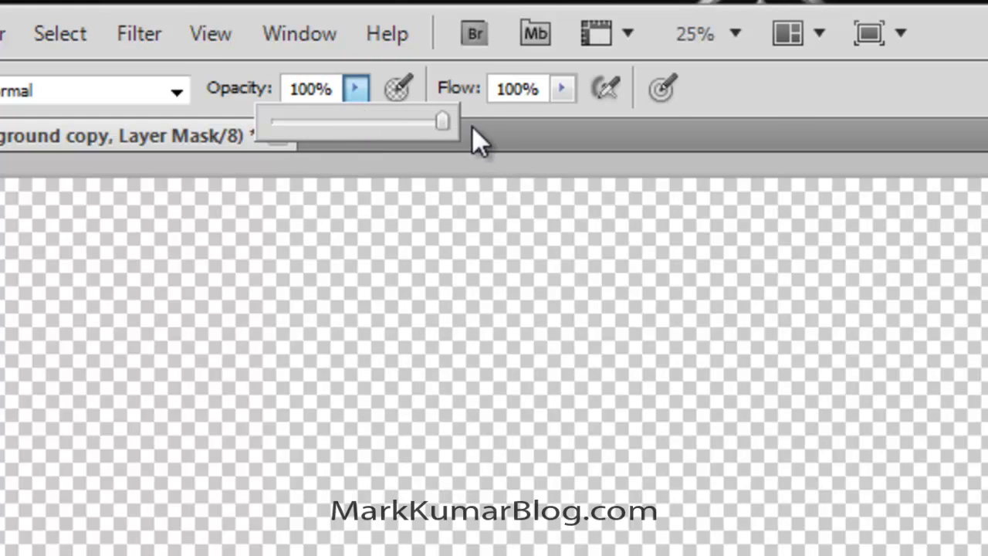
click(768, 92)
Step: Paint white on the Background copy's mask to roughly reveal the woman's face, hair, shoulders and patterned top
mouse_move(532, 386)
mouse_down()
mouse_move(344, 398)
mouse_move(381, 368)
mouse_move(367, 320)
mouse_move(352, 334)
mouse_move(387, 168)
mouse_move(302, 199)
mouse_move(300, 314)
mouse_move(358, 166)
mouse_move(396, 326)
mouse_move(323, 370)
mouse_move(341, 196)
mouse_move(294, 290)
mouse_move(306, 173)
mouse_move(264, 262)
mouse_move(235, 410)
mouse_move(259, 464)
mouse_move(390, 446)
mouse_up()
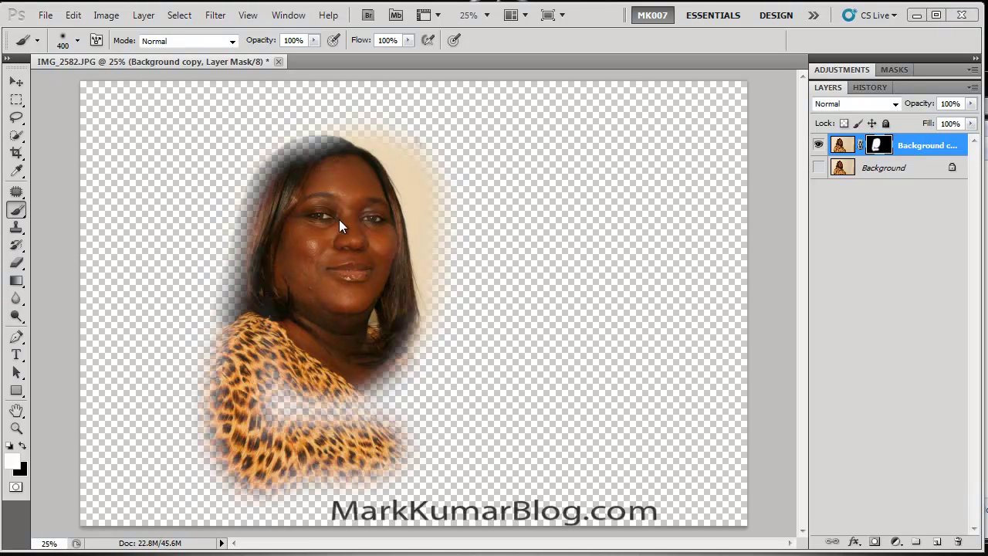
mouse_move(325, 450)
mouse_down()
mouse_move(280, 339)
mouse_move(364, 496)
mouse_move(425, 404)
mouse_move(371, 502)
mouse_move(209, 463)
mouse_move(394, 474)
mouse_up()
mouse_move(220, 382)
mouse_down()
mouse_move(198, 407)
mouse_move(196, 473)
mouse_move(153, 489)
mouse_move(228, 511)
mouse_move(501, 539)
mouse_move(432, 488)
mouse_move(372, 290)
mouse_move(460, 432)
mouse_move(485, 495)
mouse_move(531, 530)
mouse_move(455, 463)
mouse_move(314, 457)
mouse_move(234, 381)
mouse_move(230, 312)
mouse_move(172, 393)
mouse_move(164, 451)
mouse_move(348, 470)
mouse_move(169, 484)
mouse_move(197, 442)
mouse_move(182, 507)
mouse_move(230, 522)
mouse_up()
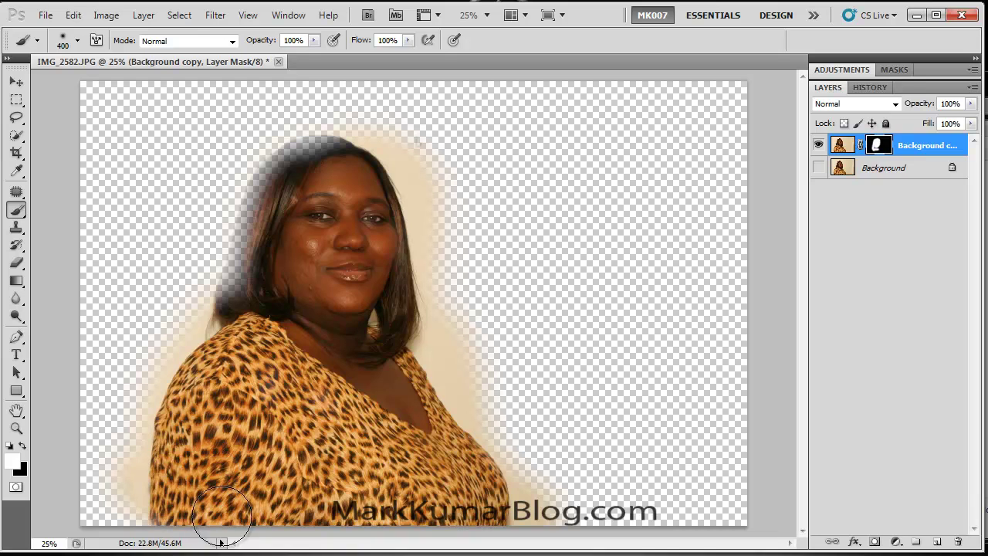
mouse_move(348, 135)
mouse_down()
mouse_move(277, 152)
mouse_move(265, 172)
mouse_move(241, 303)
mouse_move(227, 310)
mouse_move(259, 214)
mouse_move(227, 316)
mouse_move(248, 347)
mouse_up()
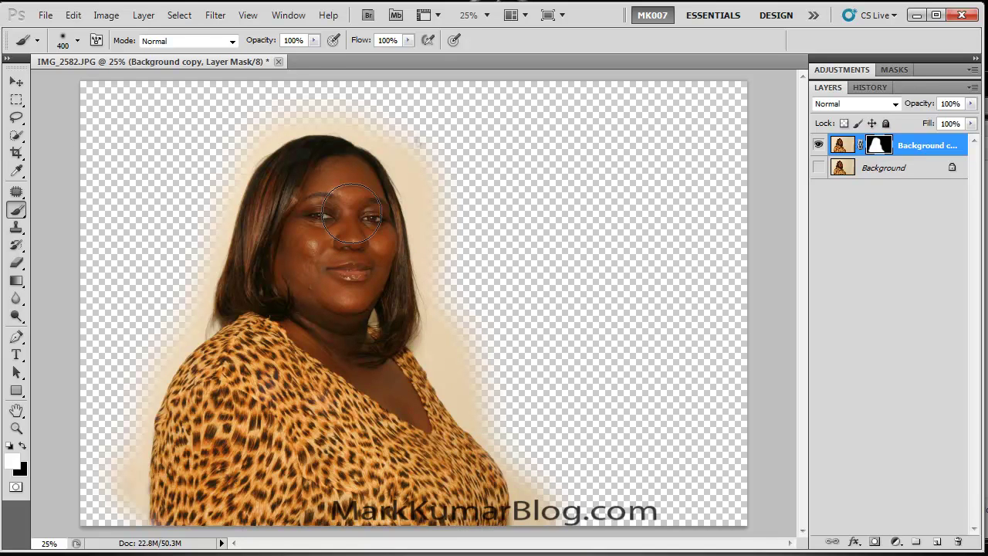
Step: Place the beach-sunset-paraglider image from the 2012-07-02_BGChange project's 01_Images folder into the document
scroll(352, 214, down, 1)
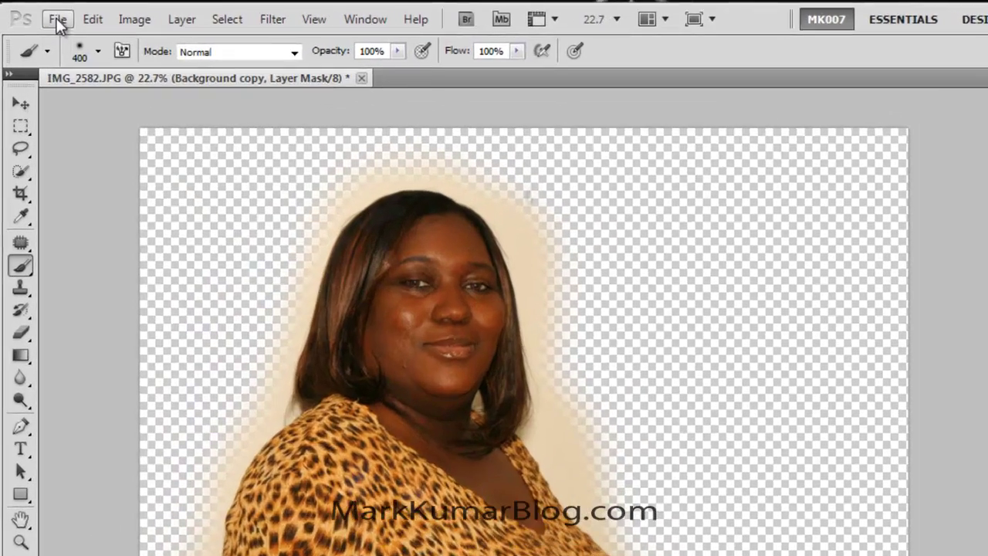
click(45, 15)
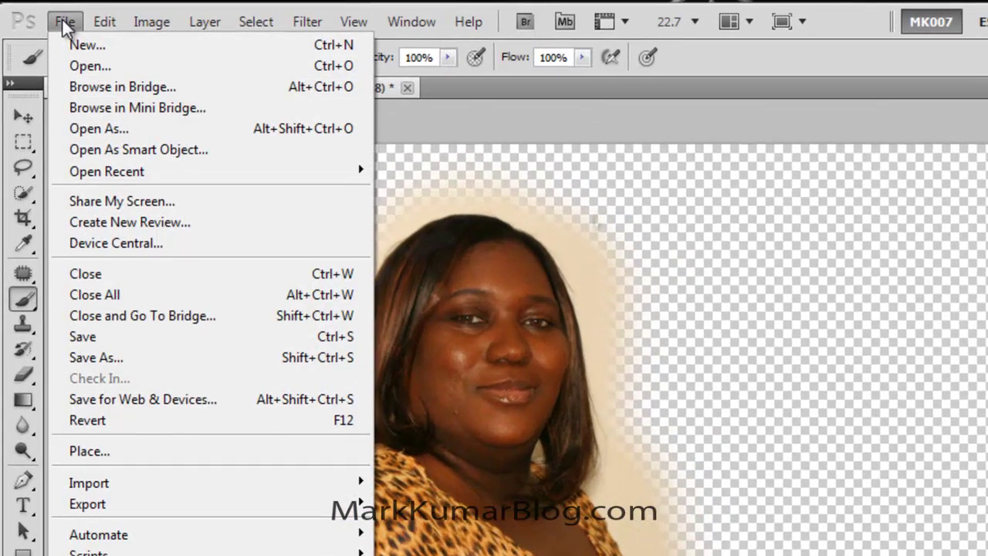
click(142, 450)
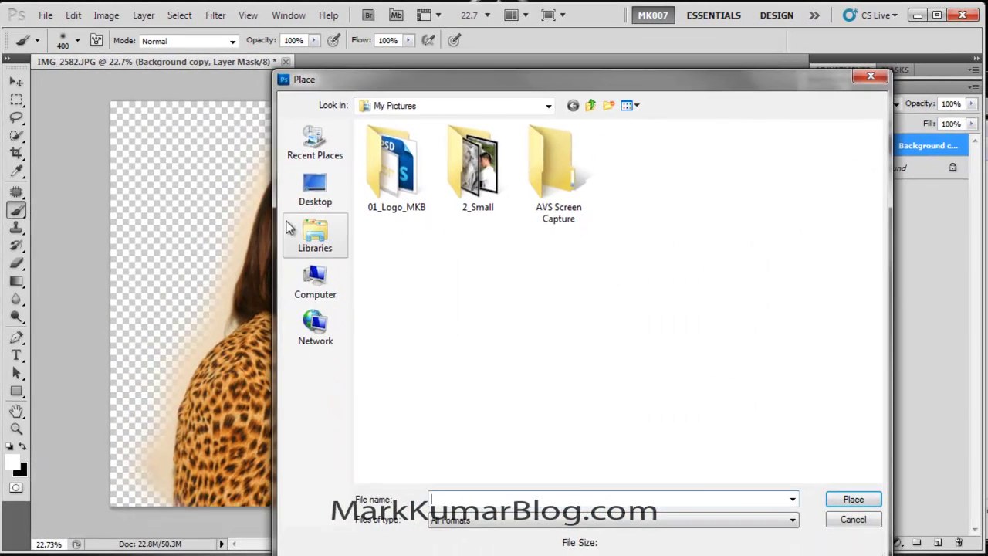
click(465, 263)
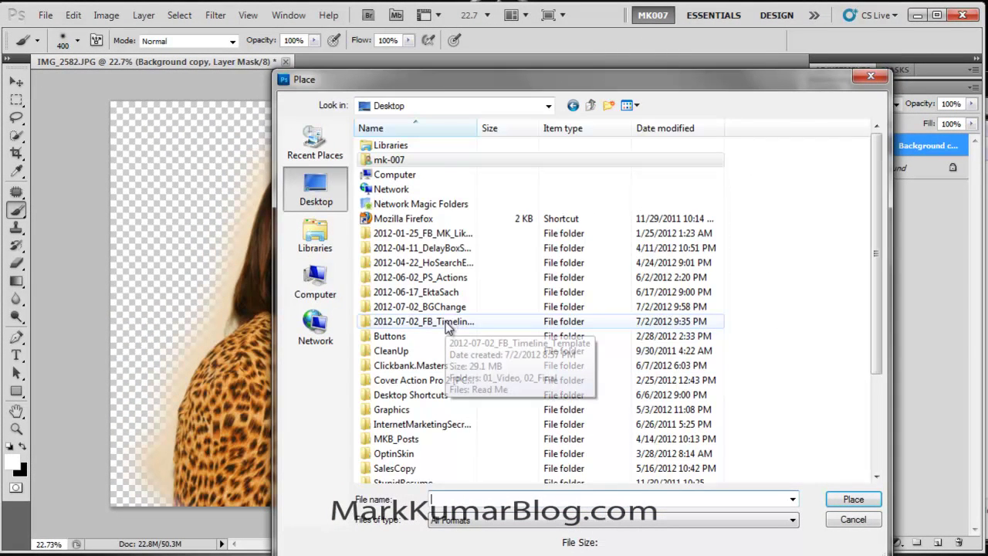
double_click(452, 307)
double_click(401, 145)
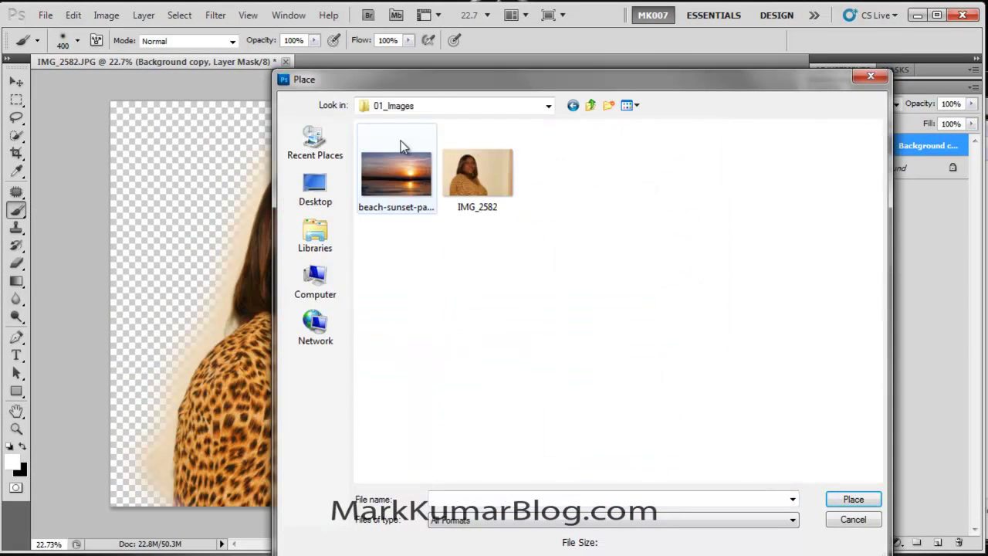
drag(888, 554, 758, 418)
click(398, 192)
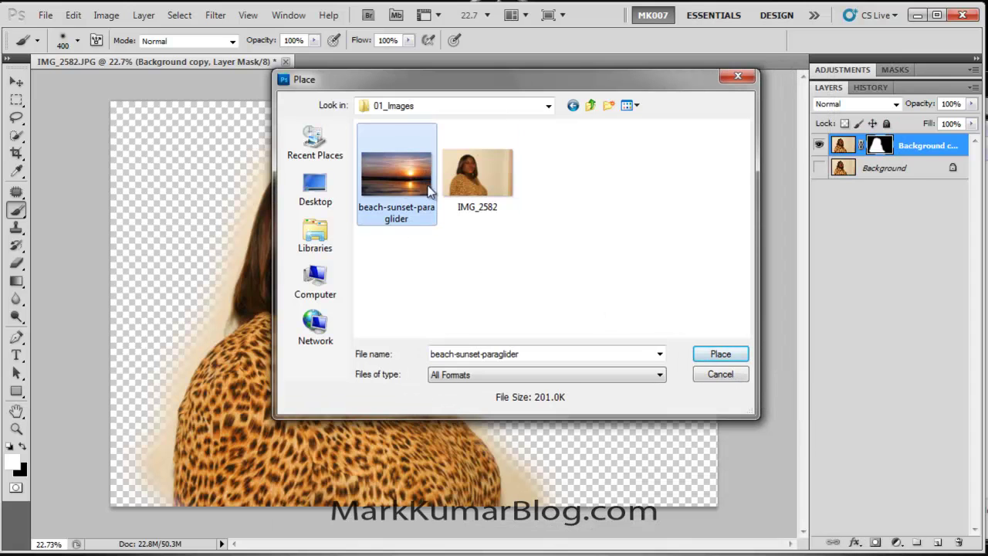
click(477, 174)
click(392, 157)
double_click(398, 173)
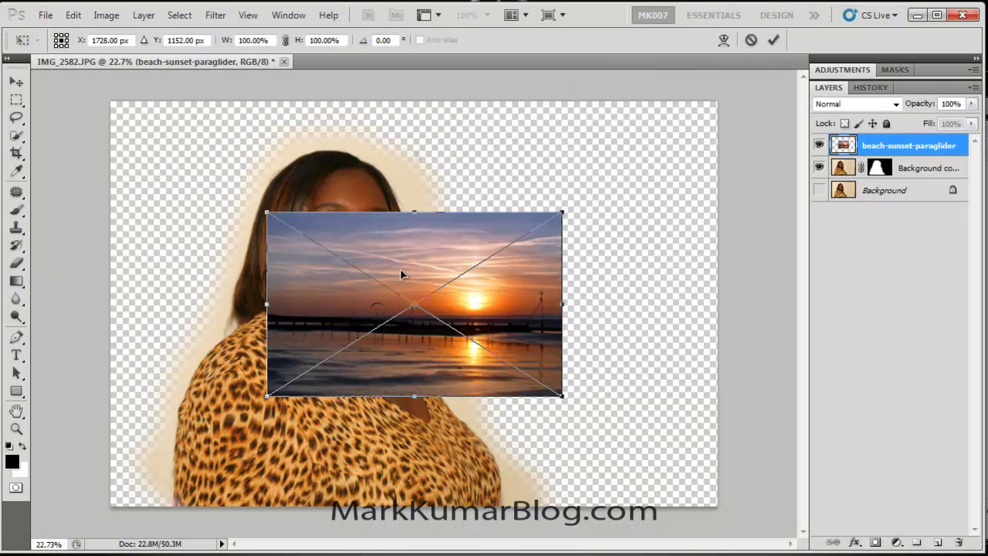
Step: Align the placed sunset image with the canvas's upper-left corner, commit it, and move its layer below the Background copy
drag(338, 223, 332, 218)
mouse_move(234, 140)
mouse_down()
mouse_move(220, 132)
mouse_move(260, 155)
mouse_move(246, 138)
mouse_up()
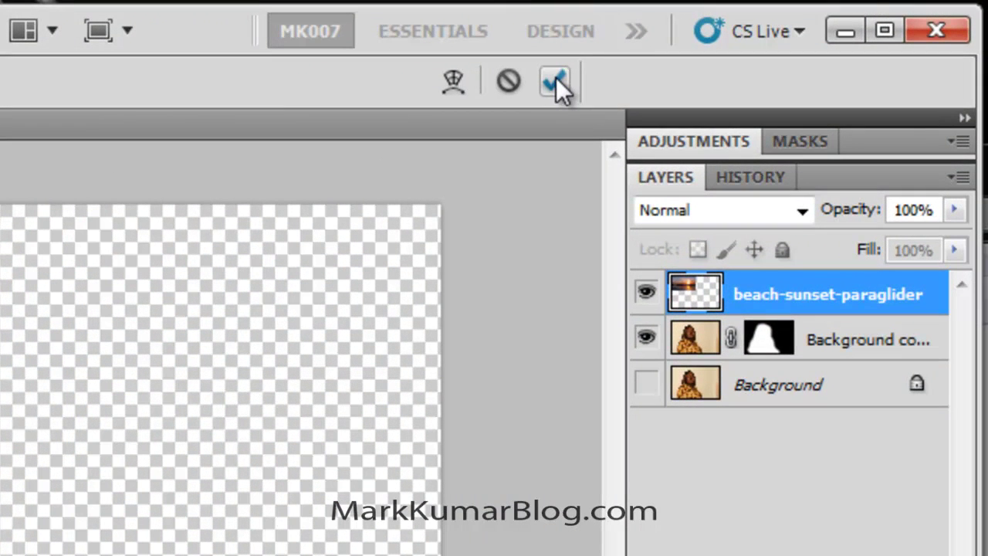
click(555, 79)
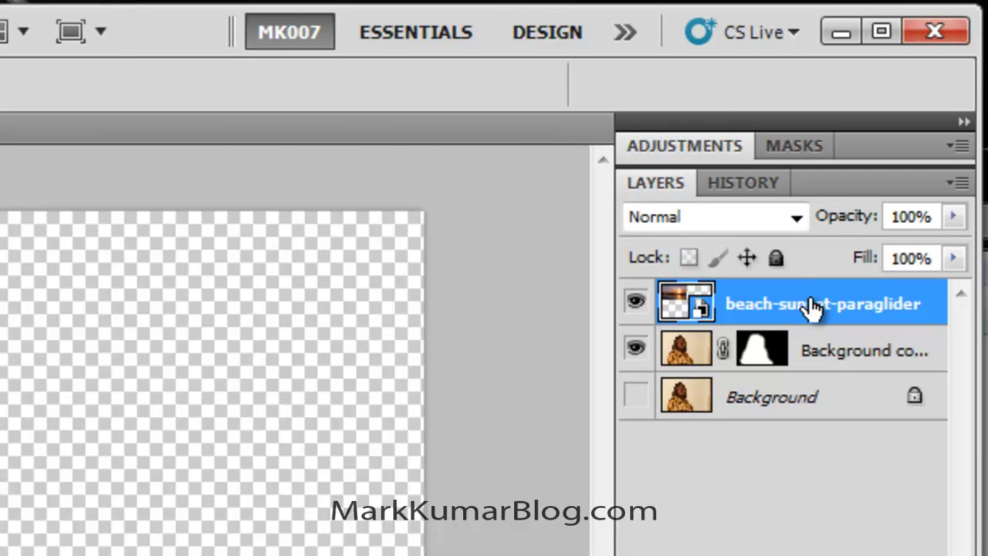
drag(812, 306, 822, 365)
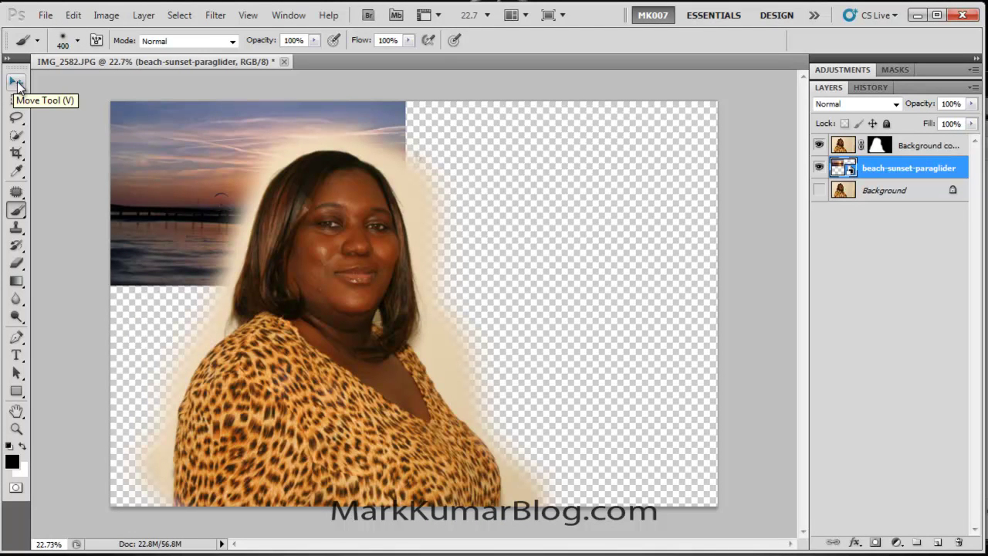
Step: Scale the sunset image proportionally to about 238.4% from its upper-left corner so it covers the canvas, and commit the transform
click(17, 83)
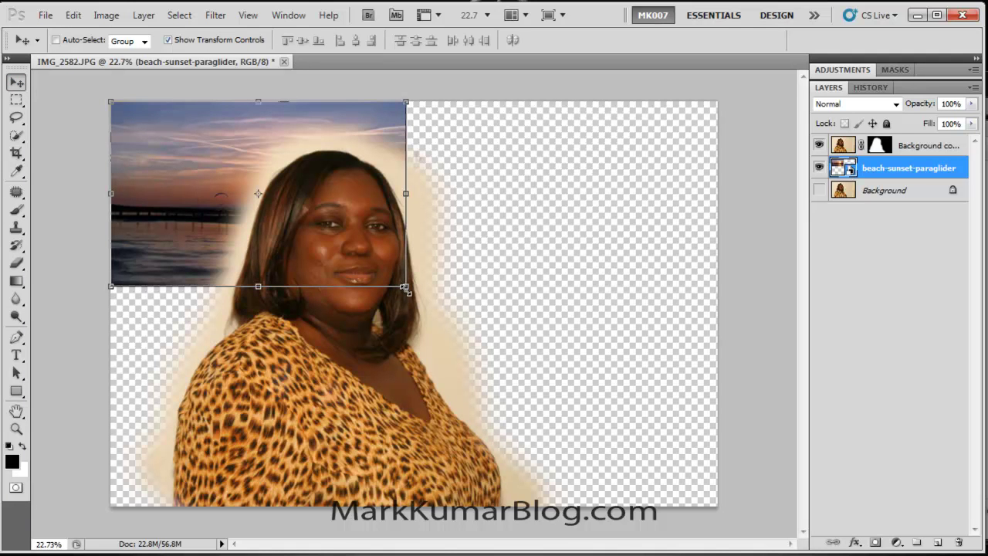
drag(405, 288, 206, 301)
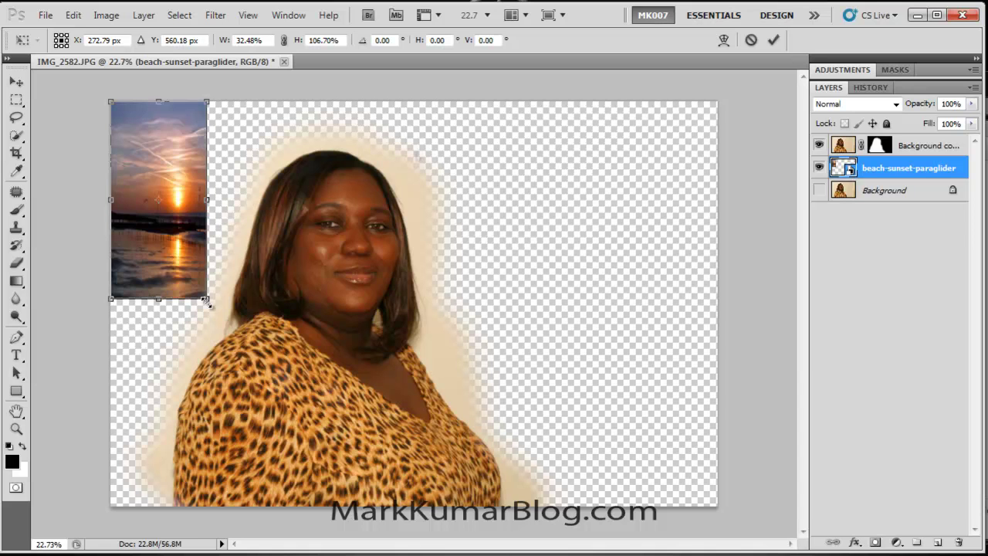
drag(206, 301, 814, 542)
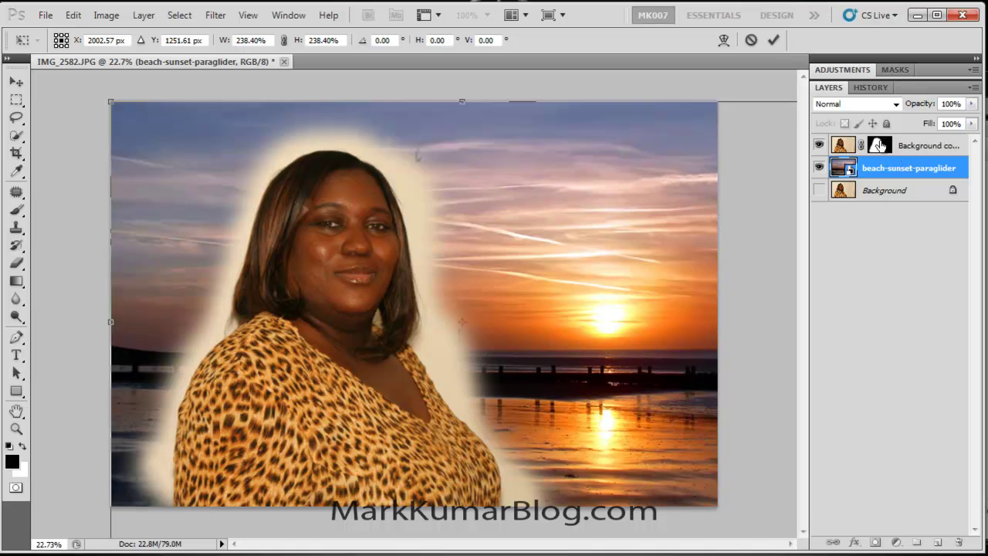
click(776, 40)
Step: Target the Background copy's layer mask with the Brush tool, using black at a 150 px brush size
click(886, 147)
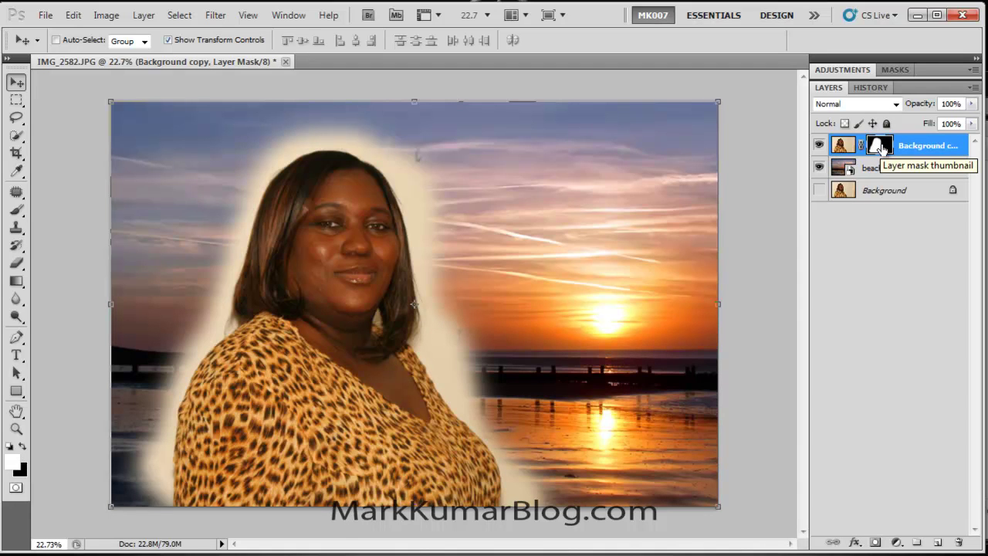
key(b)
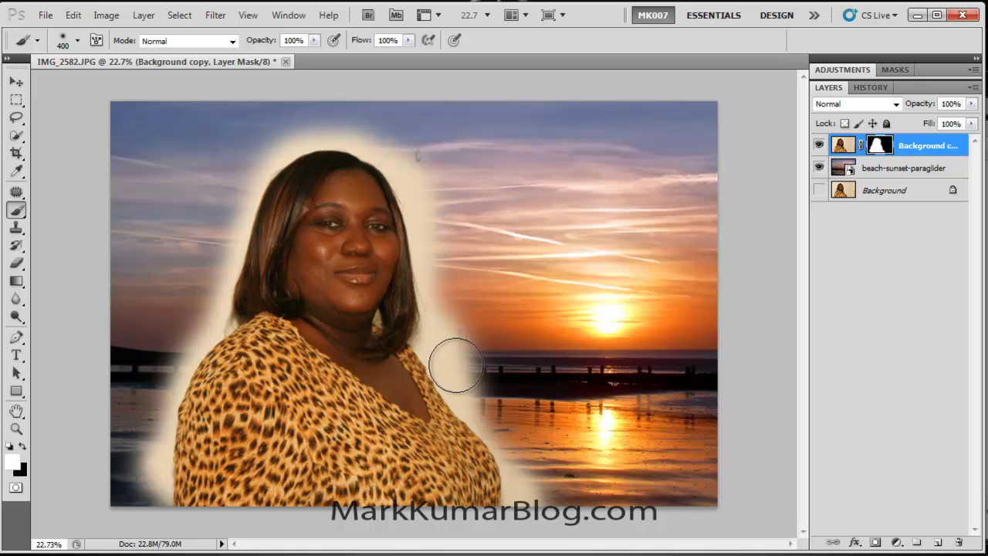
scroll(412, 172, up, 2)
scroll(386, 119, up, 4)
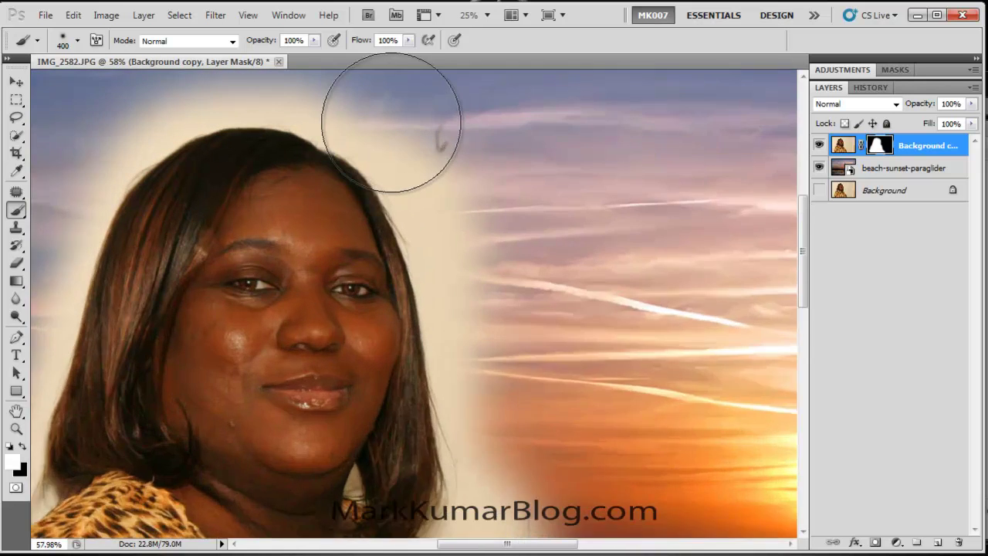
key(x)
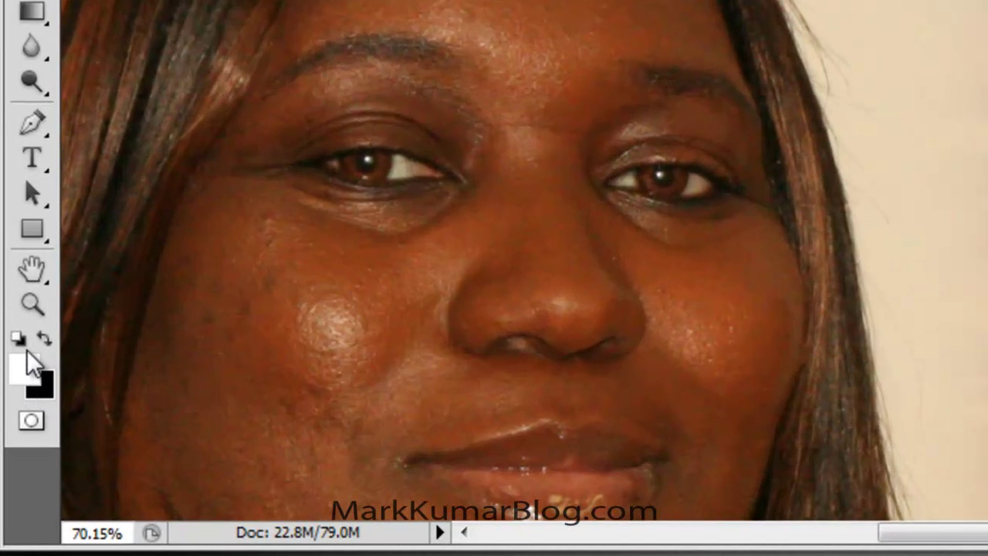
key(x)
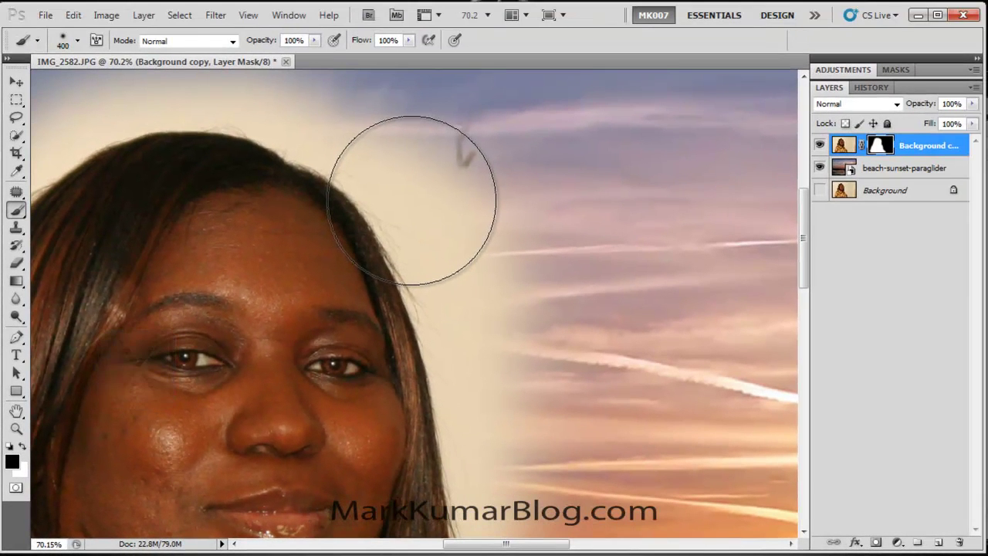
key(bracketleft)
key(bracketleft)
key(bracketleft)
key(bracketleft)
key(bracketleft)
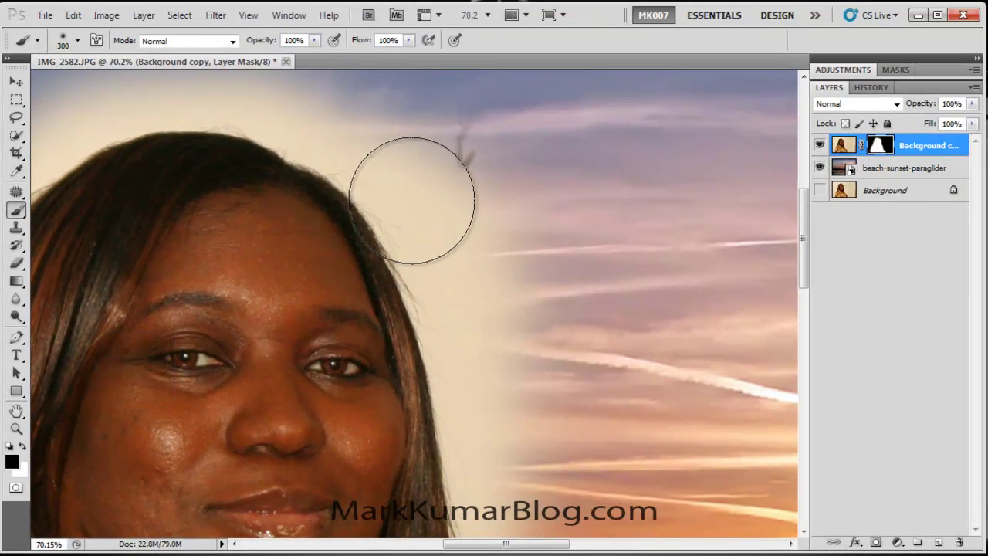
Step: Paint black on the mask around the woman's head and hair to hide the remaining beige backdrop there
mouse_move(390, 159)
mouse_down()
mouse_move(455, 237)
mouse_move(470, 377)
mouse_move(435, 167)
mouse_move(364, 100)
mouse_move(309, 76)
mouse_move(287, 87)
mouse_move(341, 122)
mouse_move(442, 284)
mouse_move(492, 492)
mouse_move(489, 181)
mouse_move(481, 173)
mouse_move(512, 456)
mouse_move(505, 554)
mouse_move(509, 148)
mouse_move(569, 529)
mouse_move(535, 409)
mouse_move(584, 531)
mouse_move(464, 180)
mouse_move(383, 94)
mouse_move(448, 191)
mouse_up()
scroll(448, 190, down, 5)
mouse_move(274, 127)
mouse_down()
mouse_move(230, 137)
mouse_move(291, 139)
mouse_move(236, 106)
mouse_move(157, 223)
mouse_move(232, 143)
mouse_move(177, 226)
mouse_move(137, 322)
mouse_move(121, 322)
mouse_move(115, 430)
mouse_move(46, 501)
mouse_move(39, 525)
mouse_up()
scroll(561, 214, down, 4)
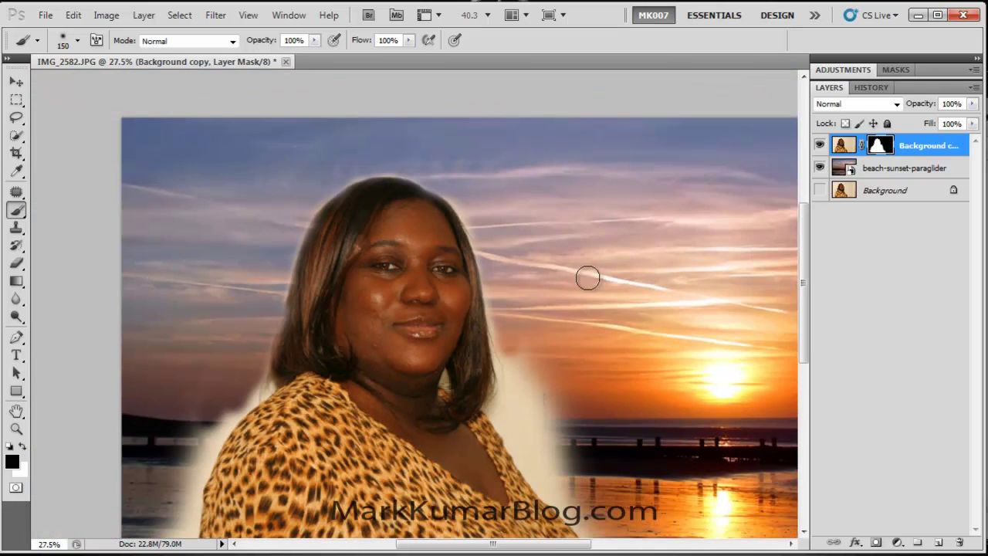
Step: Mask out the beige area beside her neck and sun-side shoulder with black, and restore the adjoining hair edge with white
mouse_move(498, 332)
mouse_down()
mouse_move(530, 434)
mouse_move(487, 298)
mouse_move(540, 432)
mouse_move(517, 402)
mouse_up()
key(x)
mouse_move(462, 255)
mouse_down()
mouse_move(475, 363)
mouse_move(542, 406)
mouse_move(522, 362)
mouse_move(560, 476)
mouse_move(538, 382)
mouse_move(565, 455)
mouse_move(519, 402)
mouse_move(522, 434)
mouse_move(514, 391)
mouse_up()
key(x)
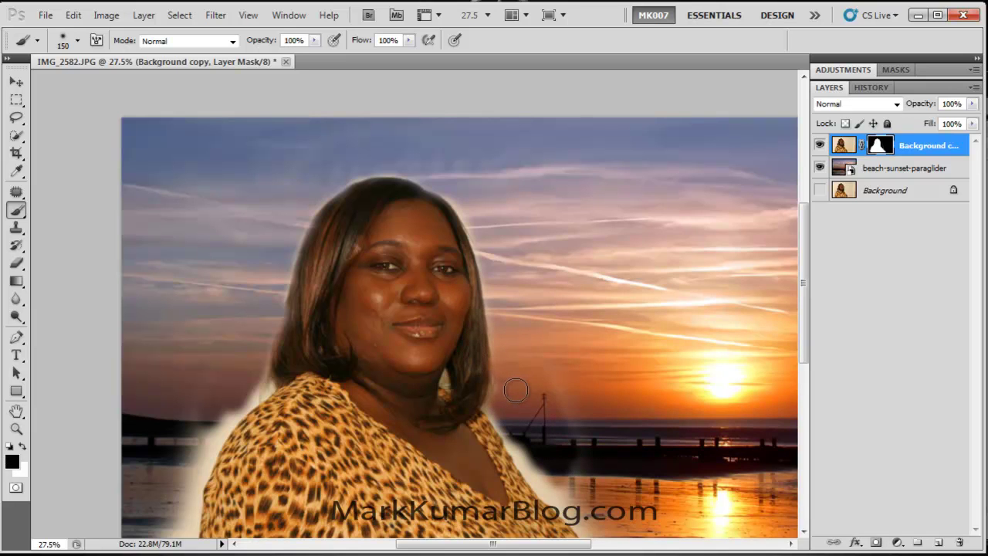
Step: Paint a black stroke across the woman's face on the mask and bring the face back with white
drag(431, 230, 374, 363)
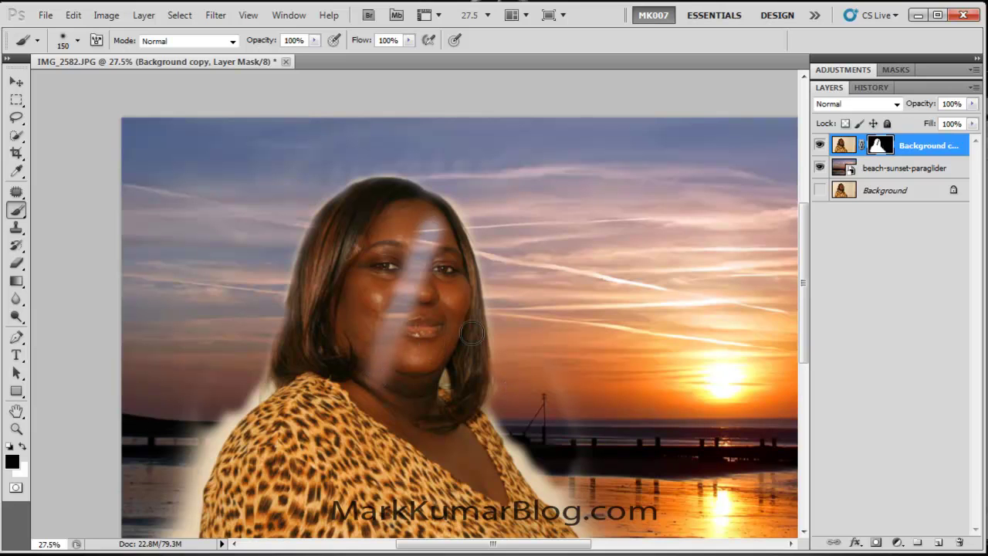
key(x)
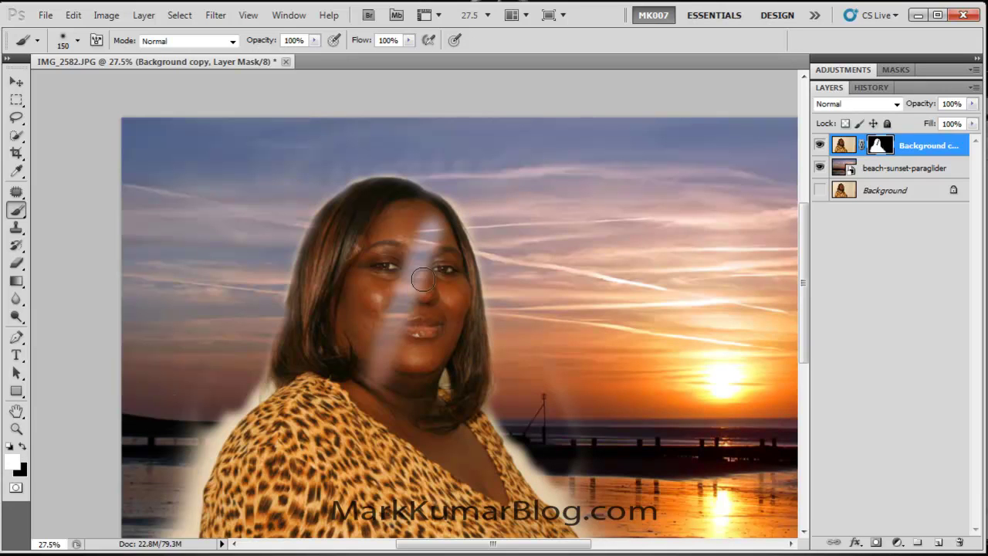
mouse_move(440, 228)
mouse_down()
mouse_move(407, 267)
mouse_move(378, 388)
mouse_move(377, 338)
mouse_move(397, 273)
mouse_move(431, 228)
mouse_move(409, 321)
mouse_move(406, 409)
mouse_up()
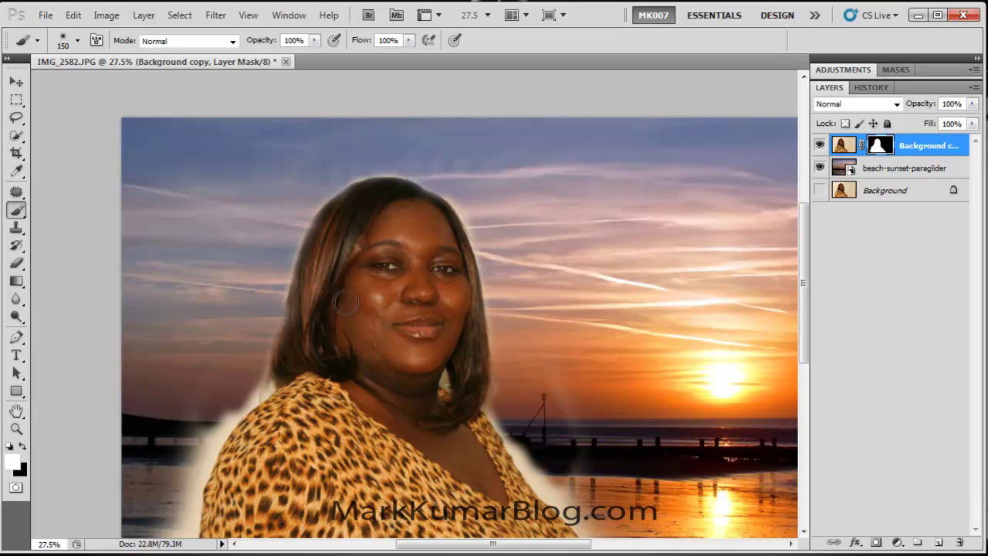
Step: Paint black over parts of the cheek, chest and shoulder on the mask, and restore those areas with white
key(x)
mouse_move(376, 262)
mouse_down()
mouse_move(363, 248)
mouse_move(381, 287)
mouse_move(358, 332)
mouse_move(342, 264)
mouse_move(349, 347)
mouse_up()
mouse_move(429, 465)
mouse_down()
mouse_move(509, 536)
mouse_move(429, 509)
mouse_up()
mouse_move(277, 426)
mouse_down()
mouse_move(220, 492)
mouse_move(231, 455)
mouse_up()
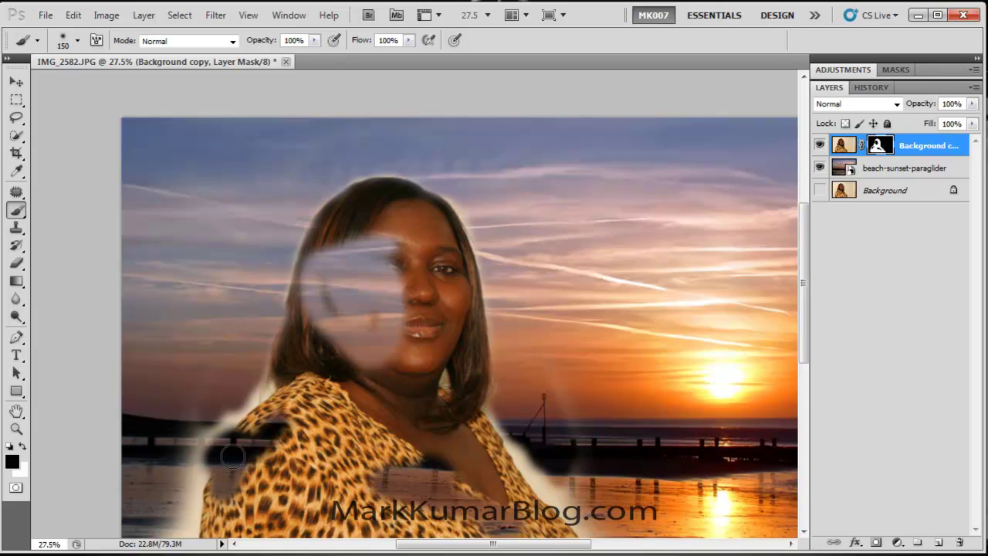
key(x)
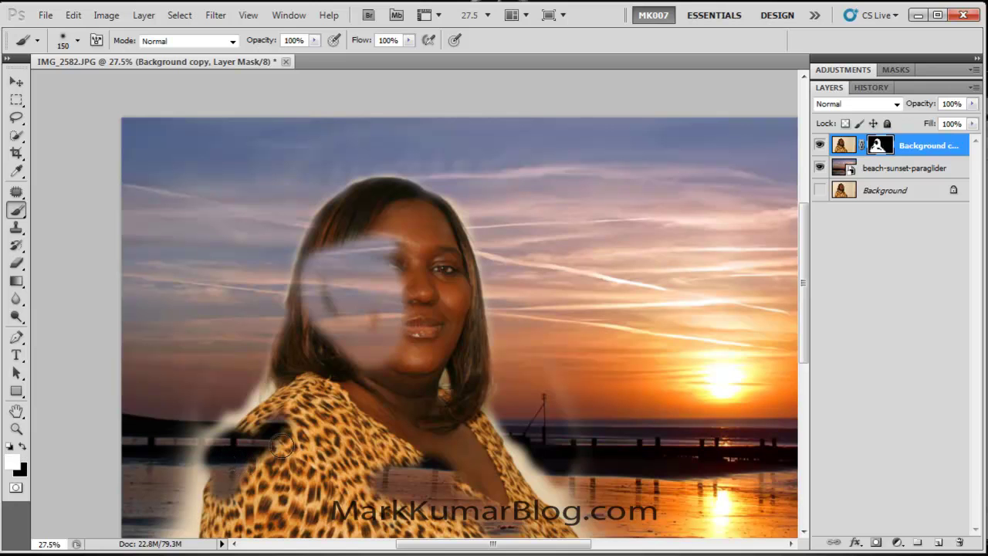
mouse_move(283, 431)
mouse_down()
mouse_move(219, 450)
mouse_move(300, 490)
mouse_move(373, 493)
mouse_move(362, 473)
mouse_move(451, 450)
mouse_move(508, 522)
mouse_move(493, 502)
mouse_move(407, 462)
mouse_move(395, 228)
mouse_move(326, 250)
mouse_move(320, 362)
mouse_move(318, 293)
mouse_move(341, 246)
mouse_move(370, 317)
mouse_move(392, 292)
mouse_up()
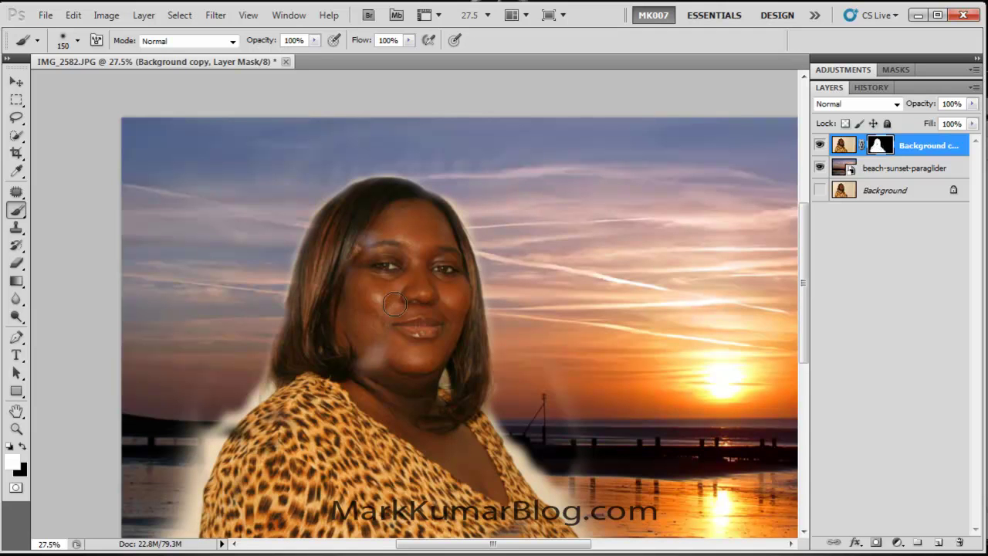
mouse_move(380, 347)
mouse_down()
mouse_move(370, 240)
mouse_move(373, 358)
mouse_move(178, 455)
mouse_move(193, 494)
mouse_move(185, 525)
mouse_move(169, 481)
mouse_up()
Step: Paint black along the outer edges of both shoulders and arms to hide the beige fringe, touching up the top with white
key(x)
mouse_move(201, 414)
mouse_down()
mouse_move(218, 432)
mouse_move(259, 385)
mouse_move(224, 432)
mouse_move(183, 523)
mouse_up()
mouse_move(546, 505)
mouse_down()
mouse_move(509, 406)
mouse_move(523, 437)
mouse_move(585, 479)
mouse_move(564, 407)
mouse_up()
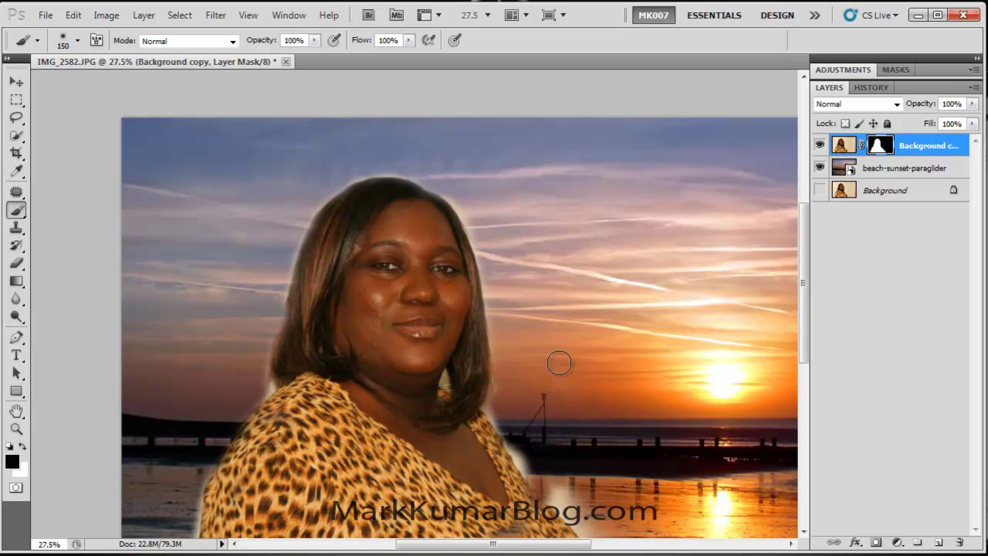
mouse_move(513, 428)
mouse_down()
mouse_move(595, 510)
mouse_move(560, 481)
mouse_move(563, 493)
mouse_move(600, 527)
mouse_up()
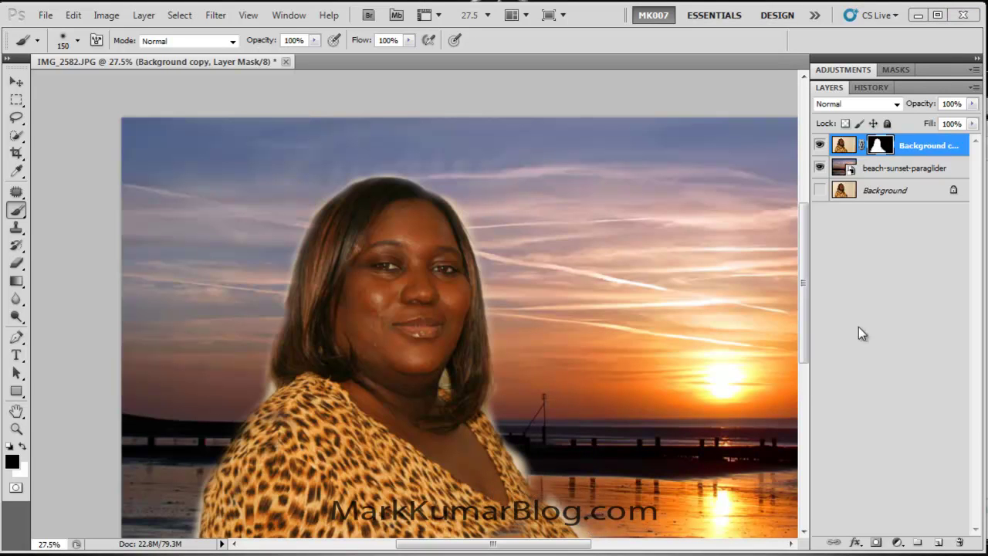
key(x)
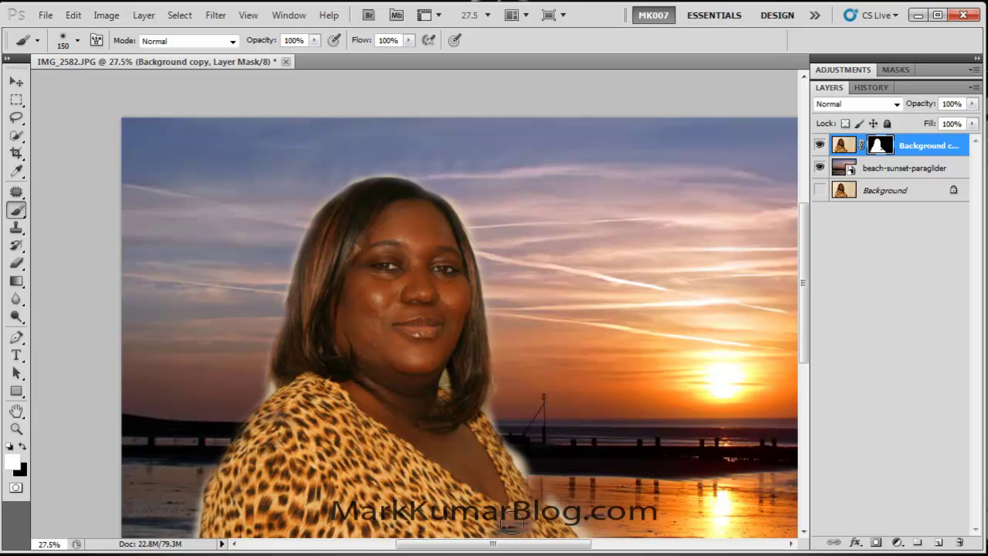
key(x)
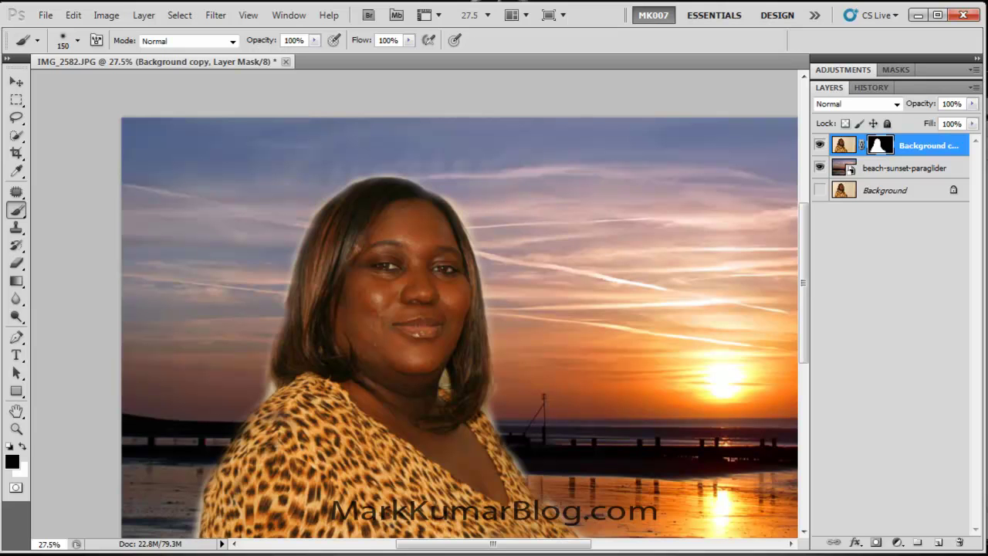
scroll(667, 374, down, 3)
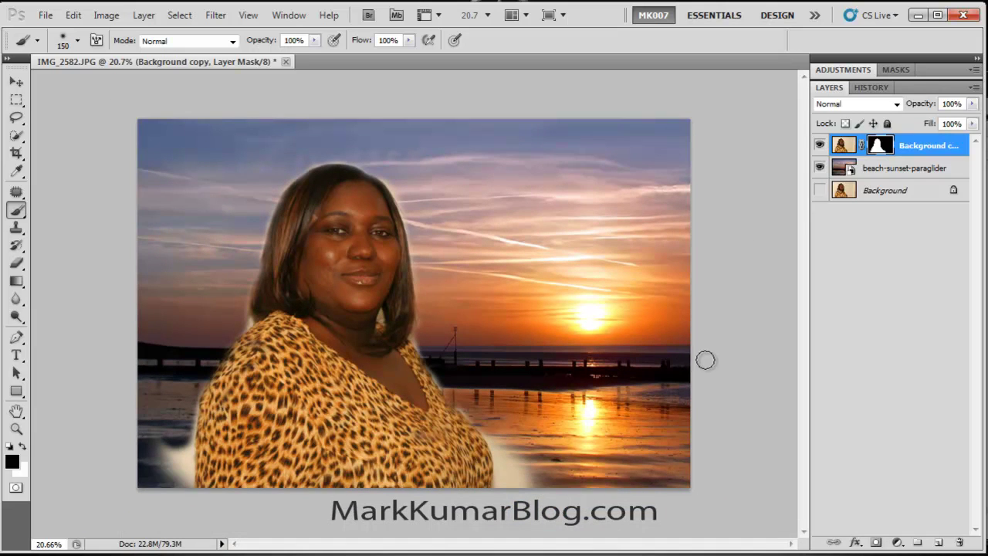